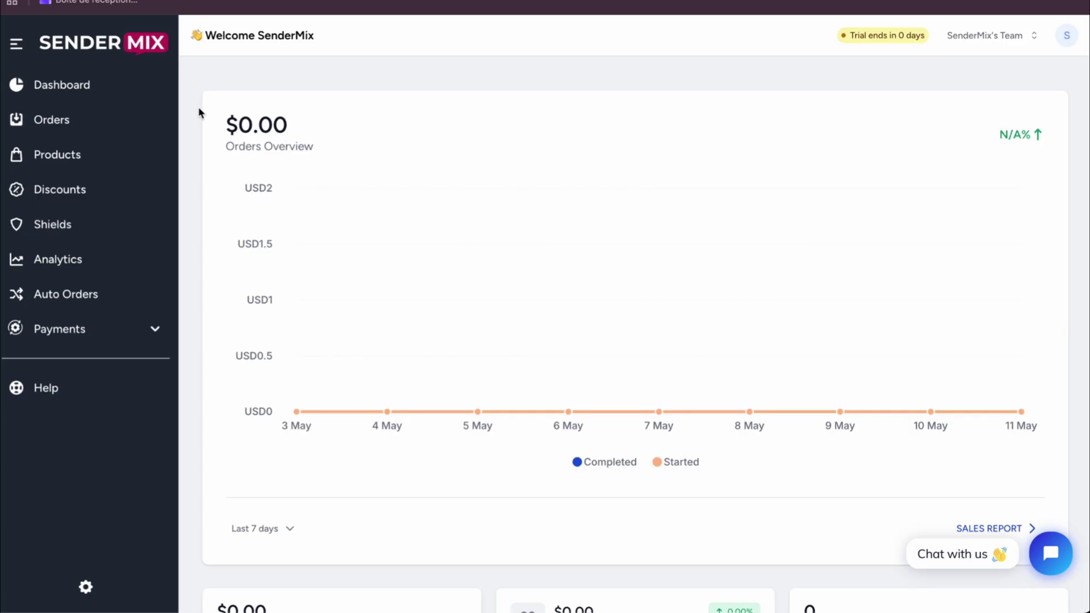
scroll(199, 111, down, 1)
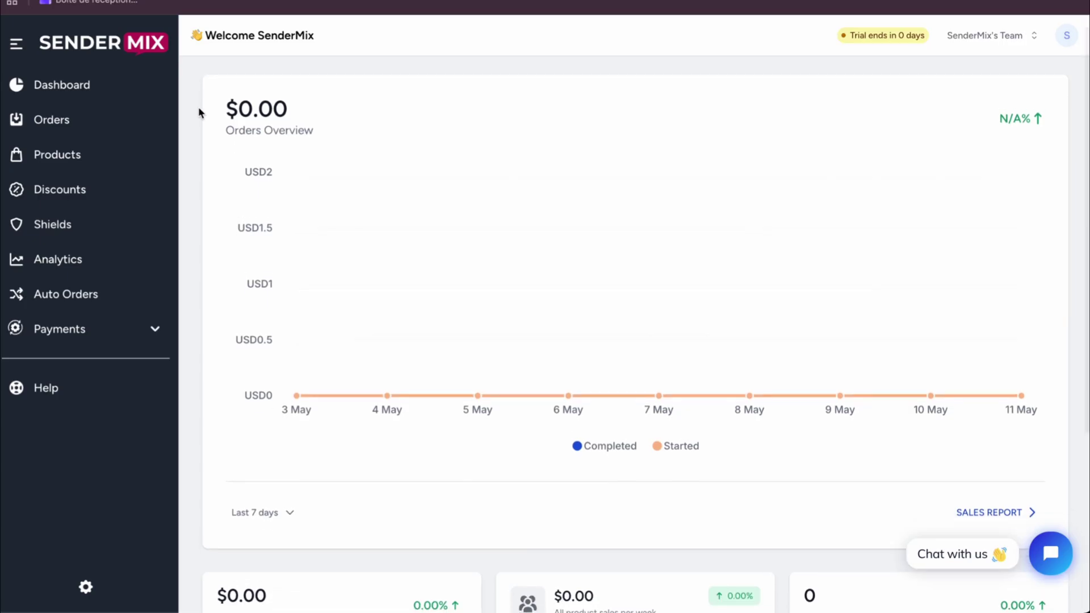
scroll(199, 112, down, 2)
scroll(198, 112, down, 2)
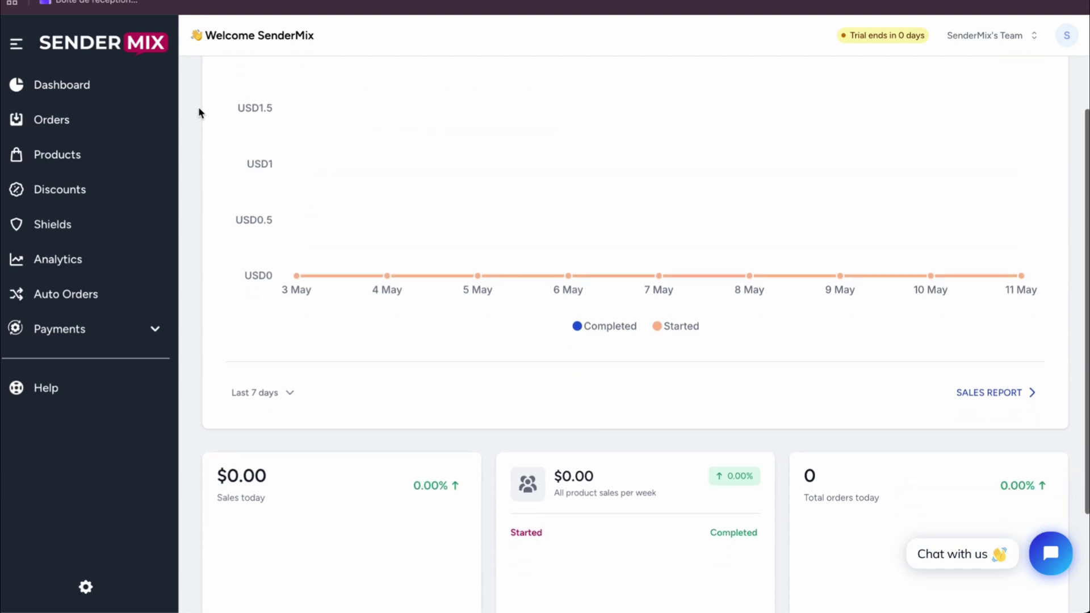
scroll(198, 111, down, 1)
scroll(199, 112, up, 3)
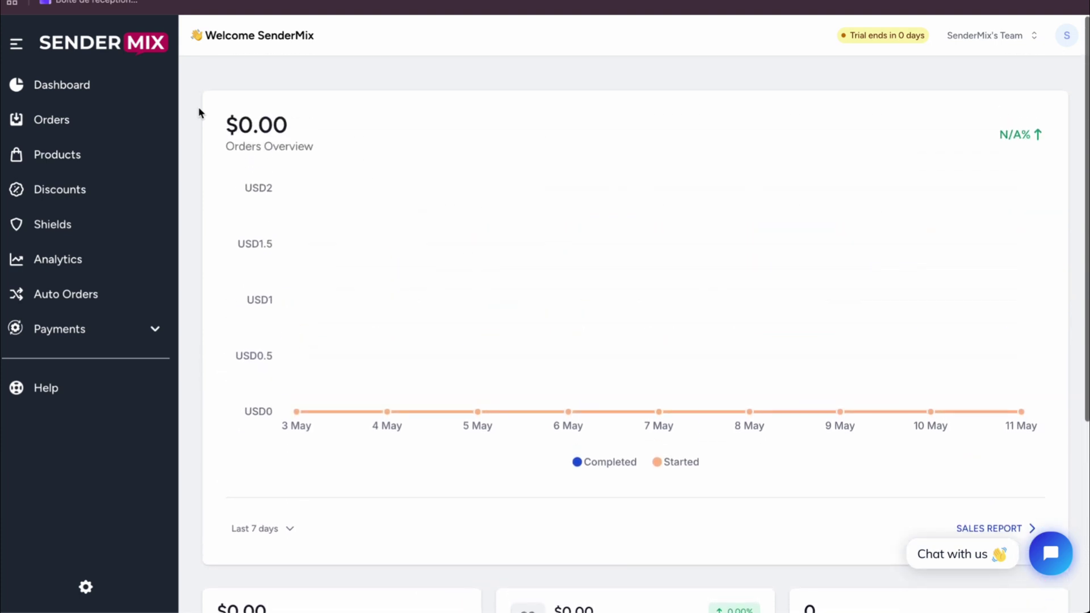
scroll(198, 112, down, 1)
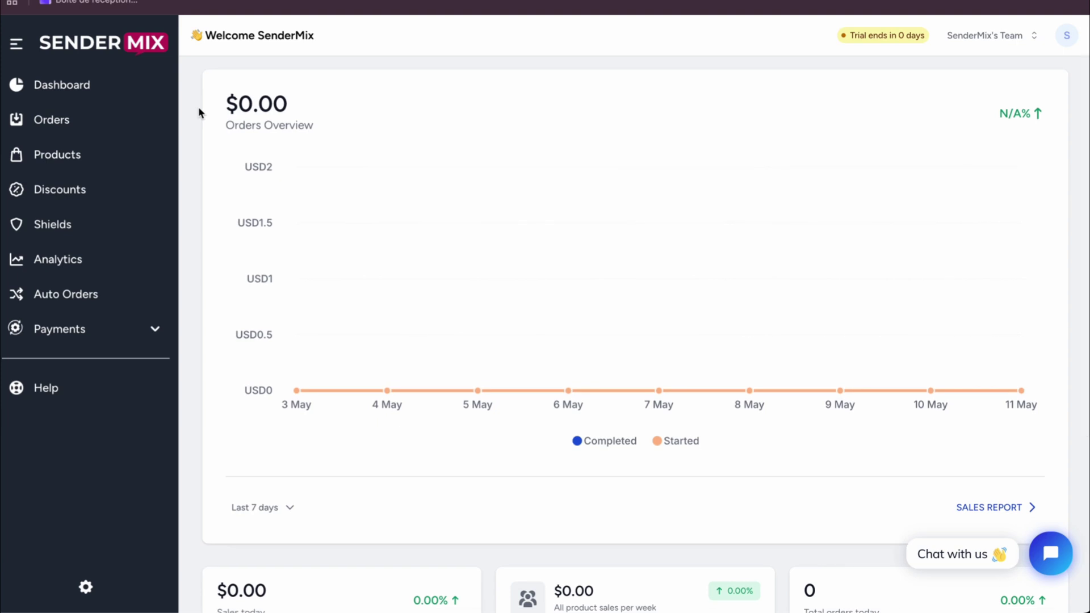
scroll(199, 108, down, 3)
scroll(198, 108, down, 3)
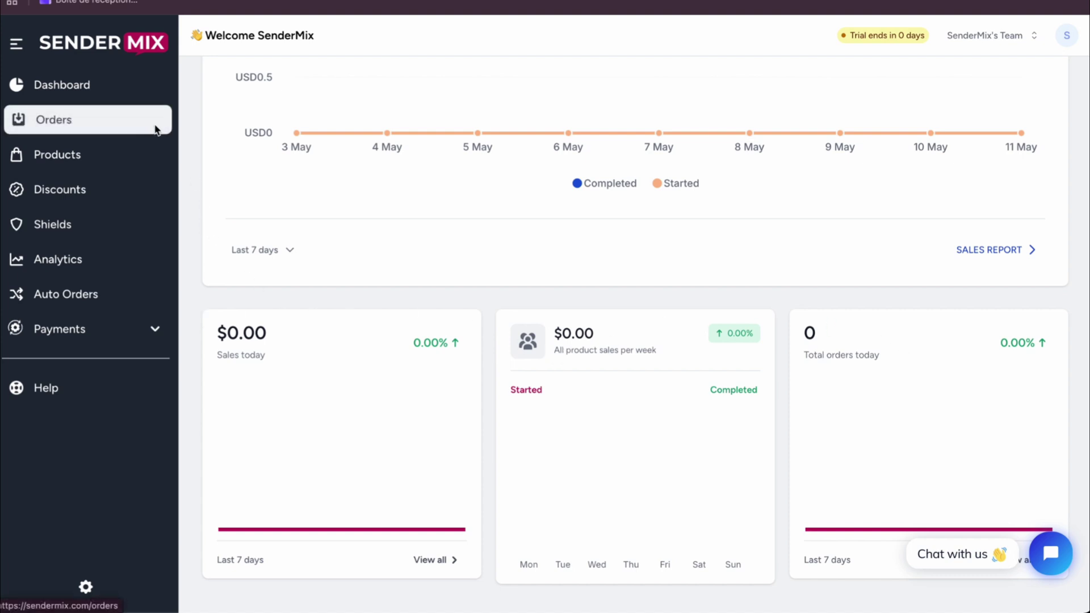
Step: Check the dashboard overview's 'Last 7 days' date-range choices, then go to Orders
click(201, 131)
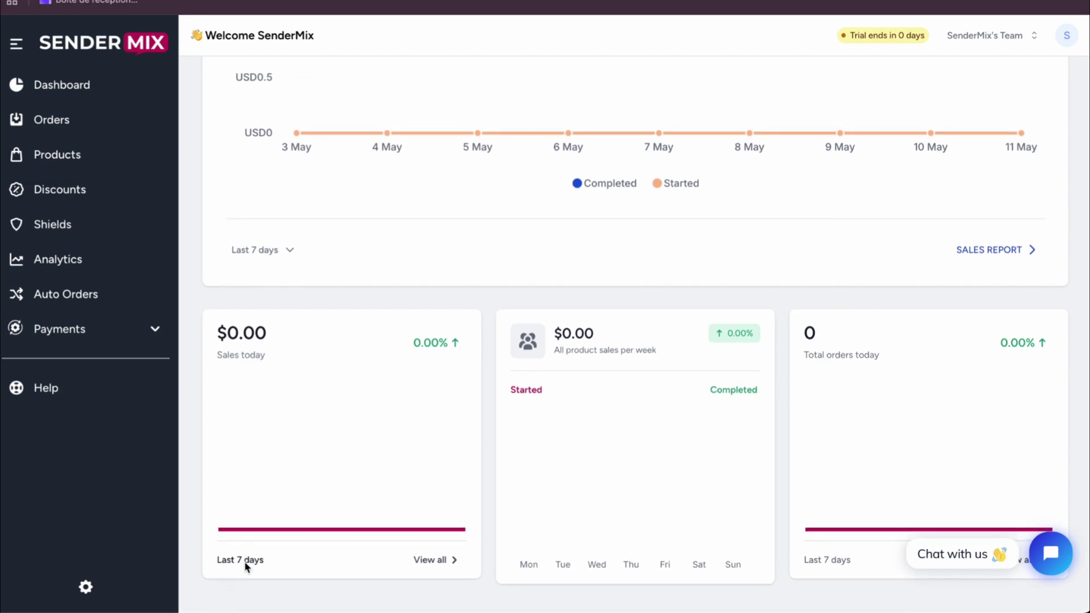
click(274, 254)
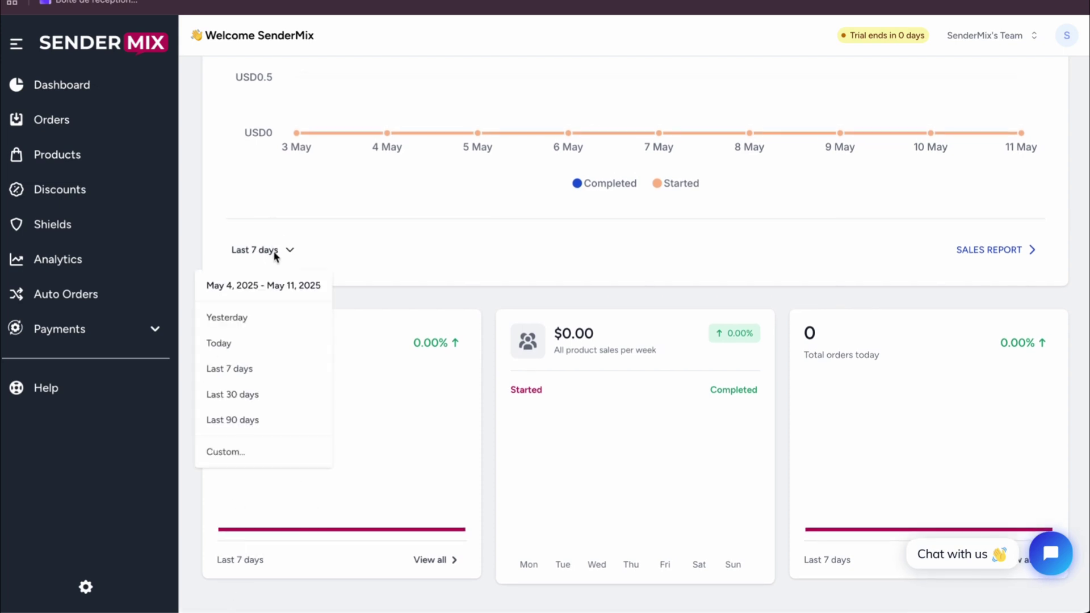
click(361, 267)
click(98, 126)
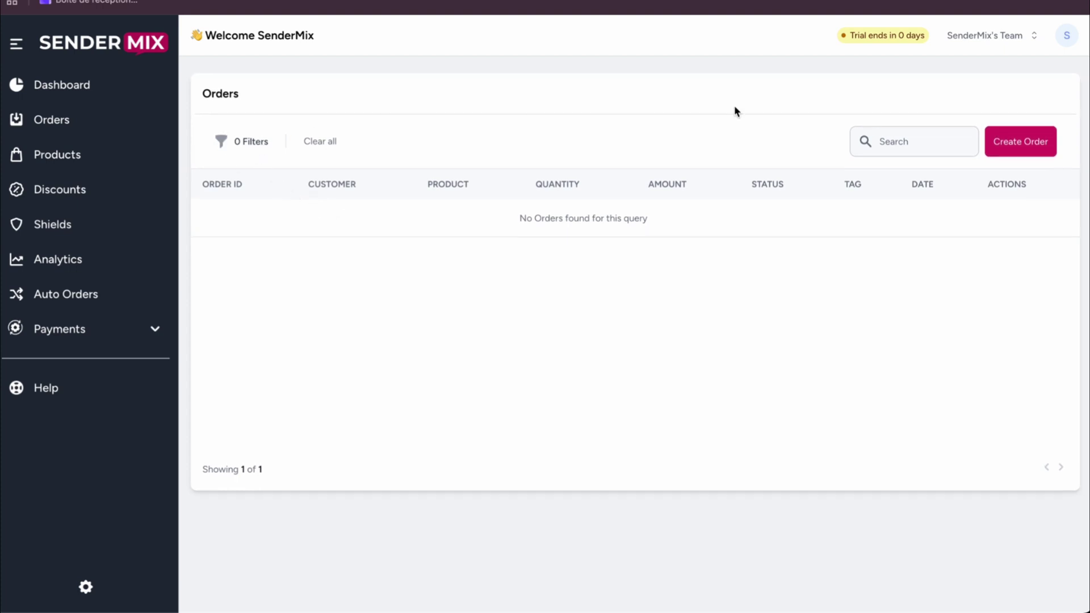
click(910, 145)
click(257, 145)
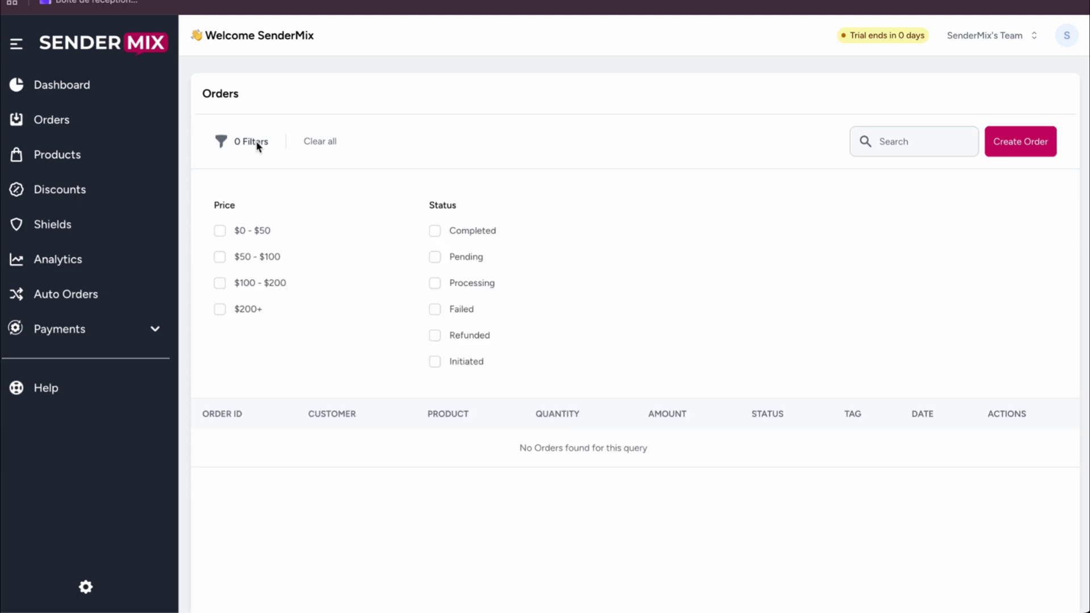
click(258, 145)
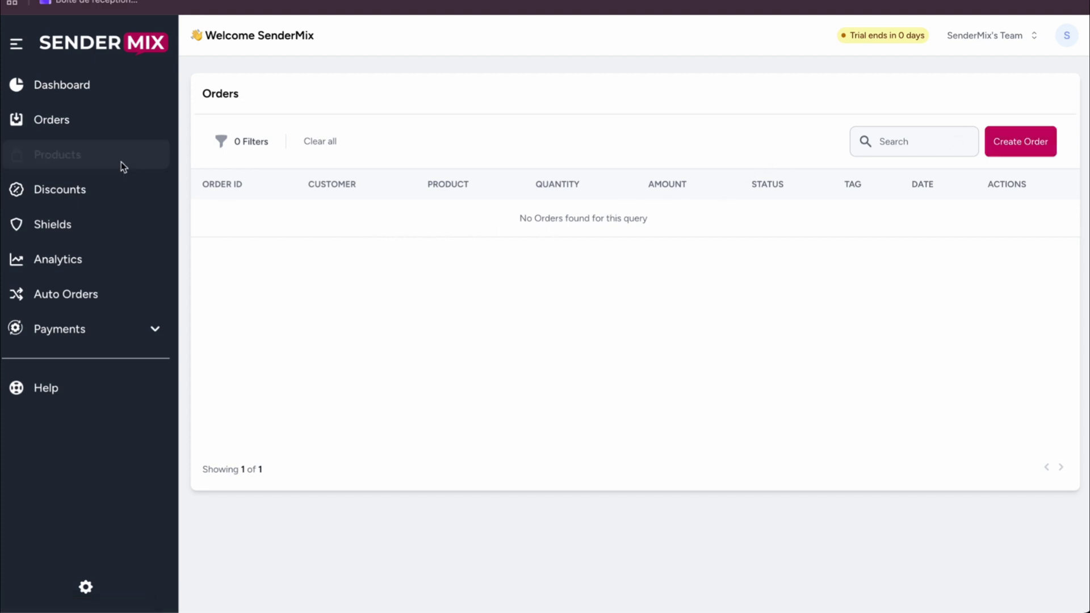
Step: Go to the Products page, which lists no products for the last 7 days
click(97, 158)
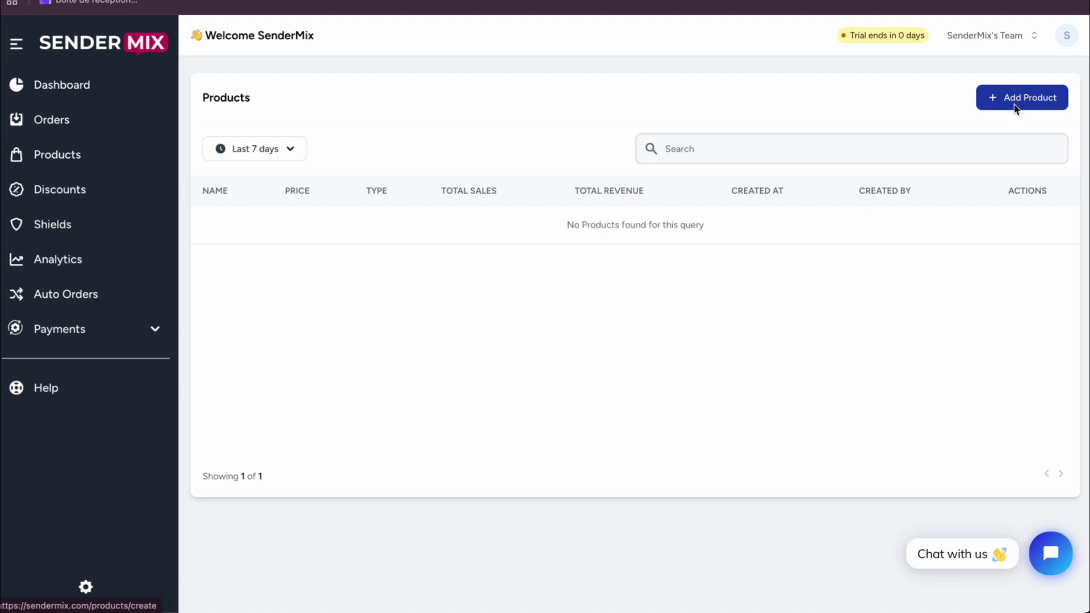
Step: Go to the Discounts page, which shows no discounts found
click(101, 187)
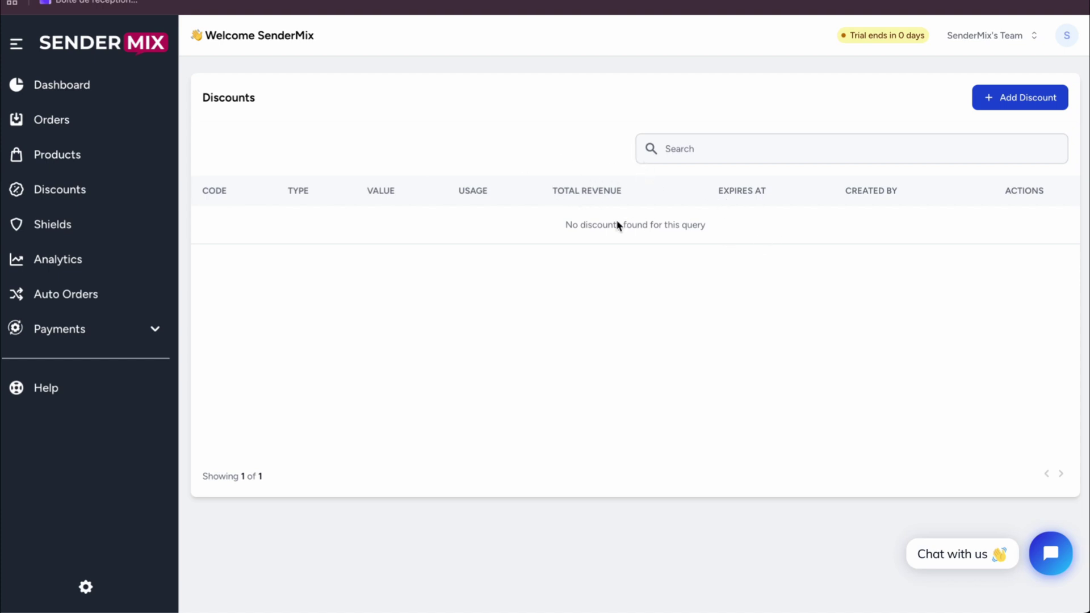
Step: Open Shields from the sidebar to see its empty sites page
click(116, 228)
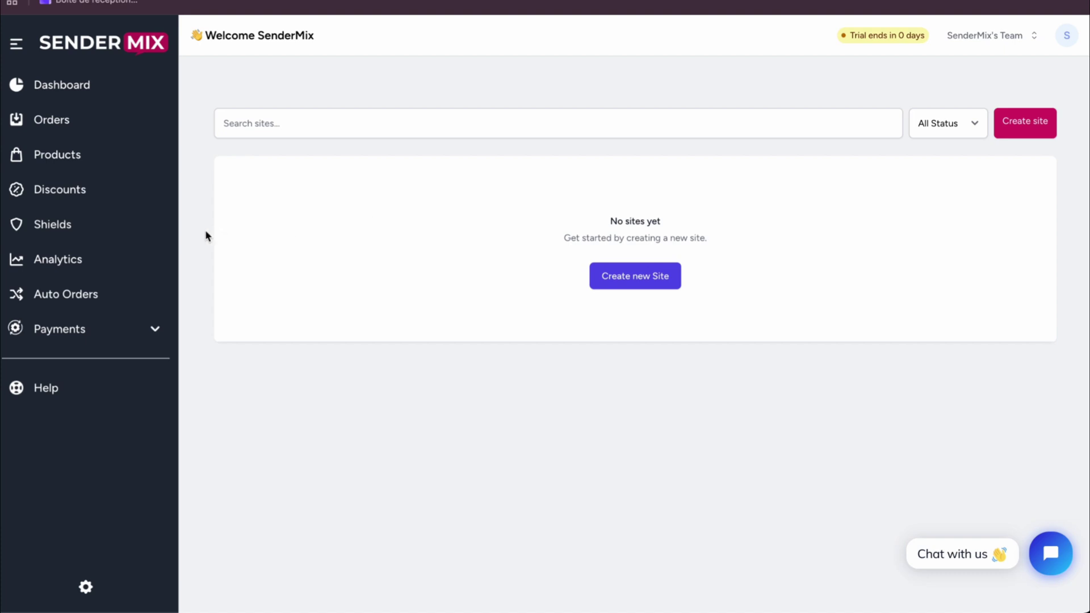
Step: Browse the Analytics Traffic, Products and Discounts reports, ending back on Traffic
click(123, 260)
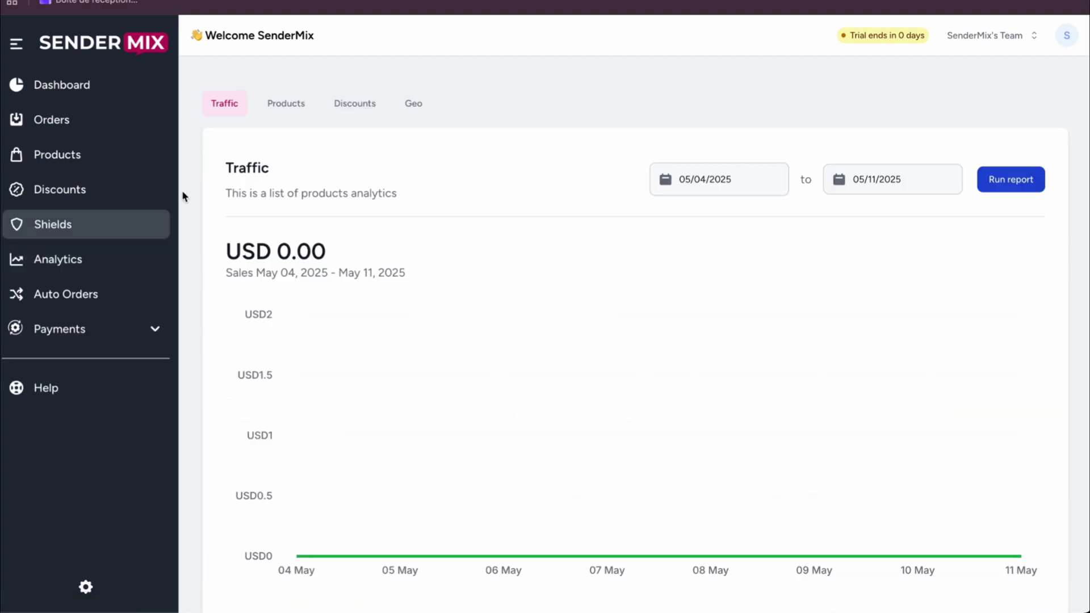
scroll(190, 181, down, 2)
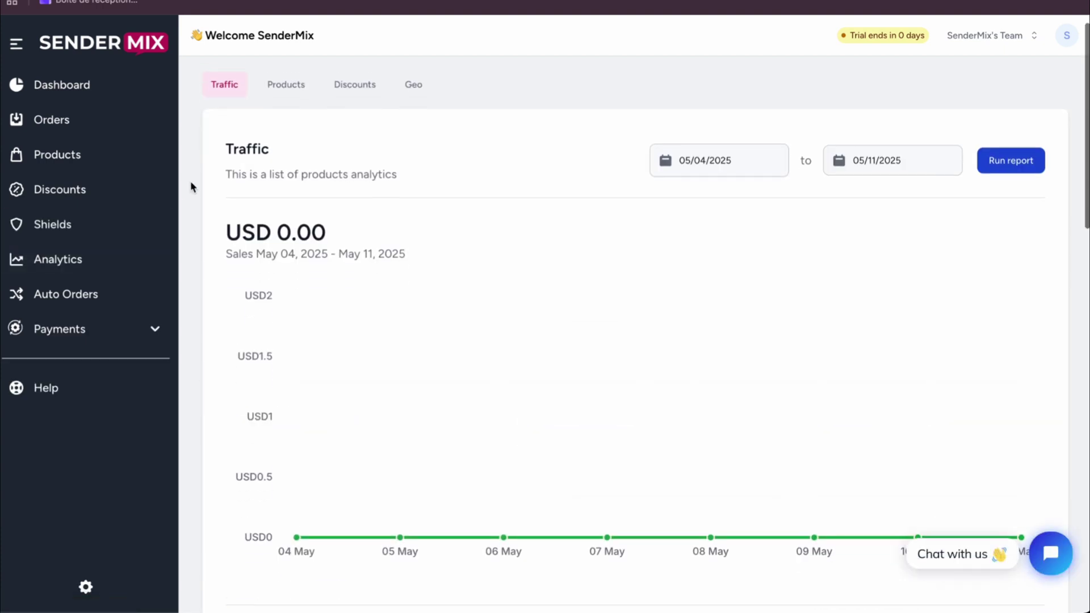
scroll(190, 181, up, 1)
scroll(190, 180, down, 2)
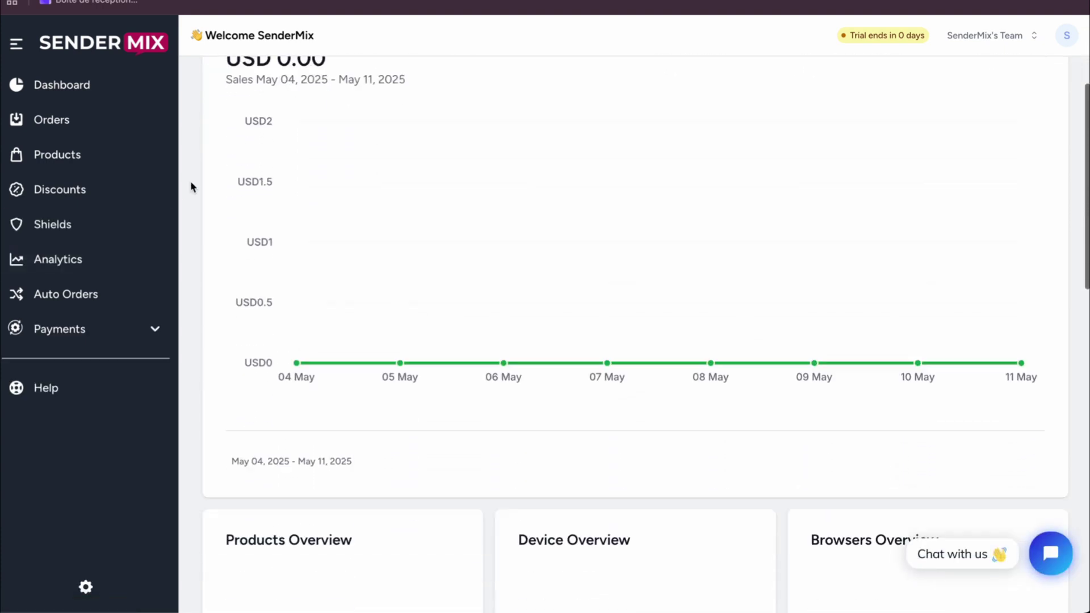
scroll(190, 180, down, 2)
scroll(191, 182, down, 2)
scroll(190, 180, down, 2)
scroll(189, 180, down, 2)
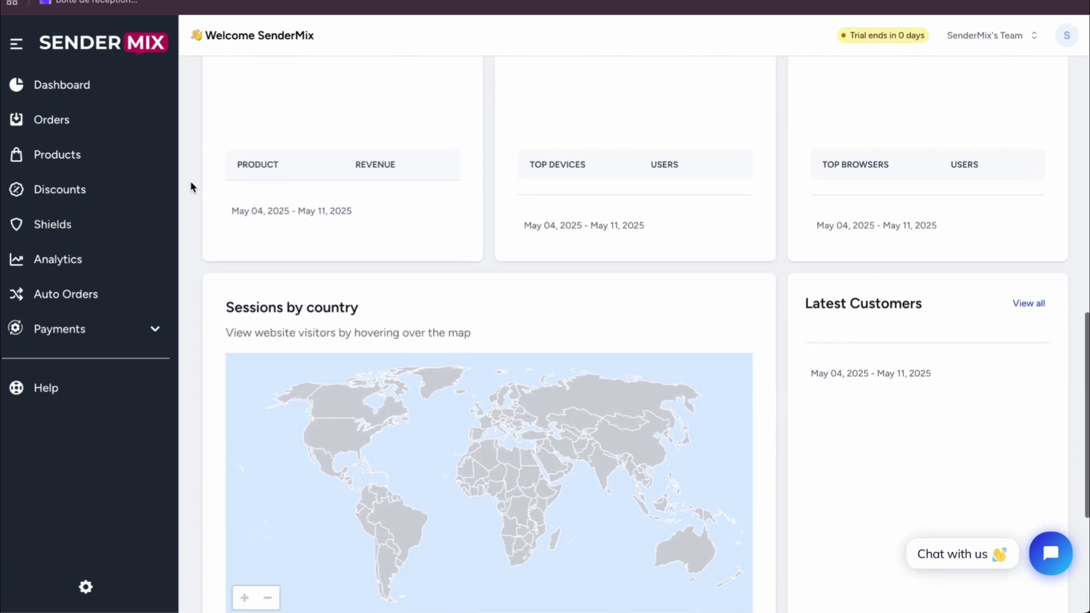
scroll(190, 181, down, 2)
scroll(189, 181, down, 2)
scroll(191, 181, up, 15)
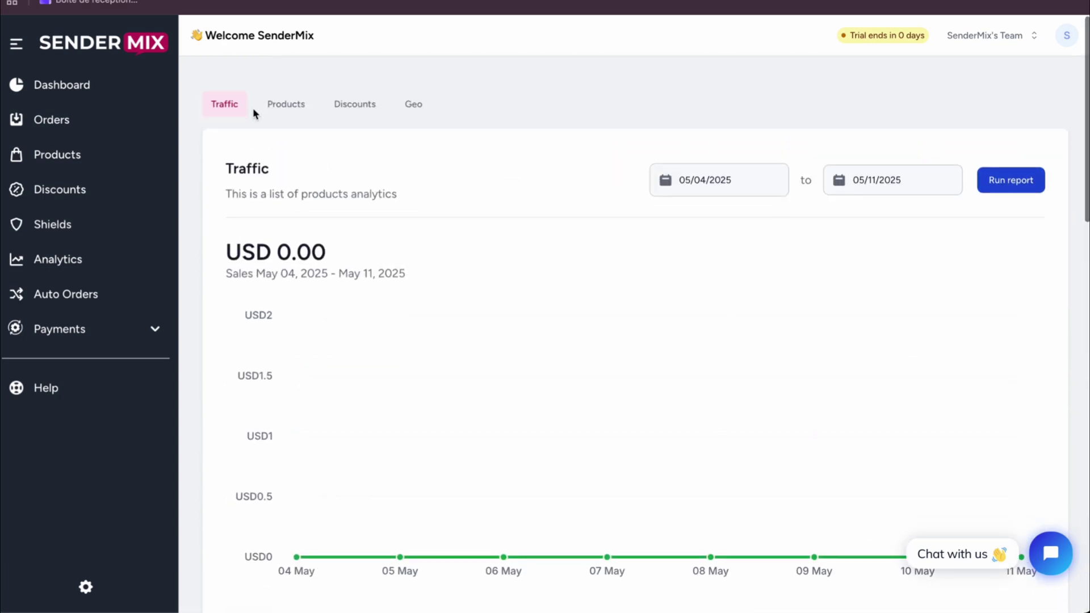
click(287, 104)
click(351, 106)
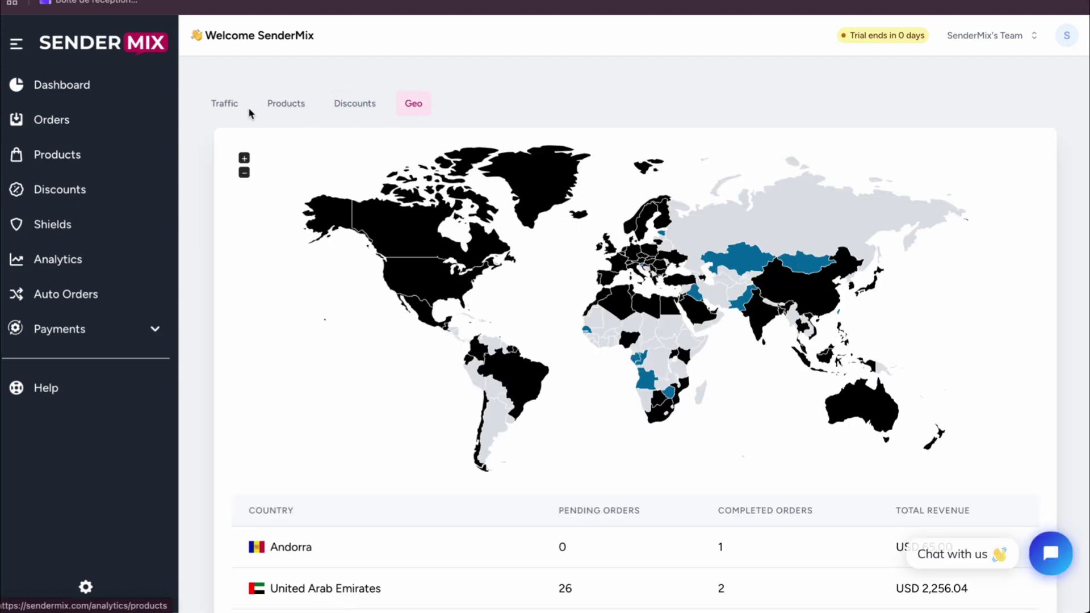
click(238, 106)
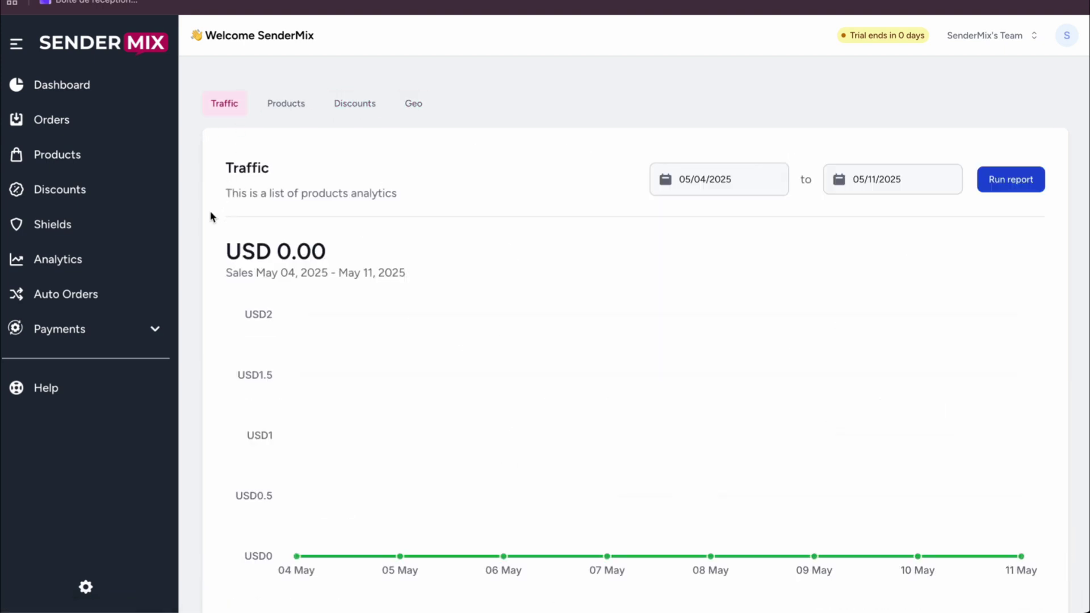
Step: Open Auto Orders fulfillment rules, check the Inventory list, then return to Fulfillment Rules
click(78, 294)
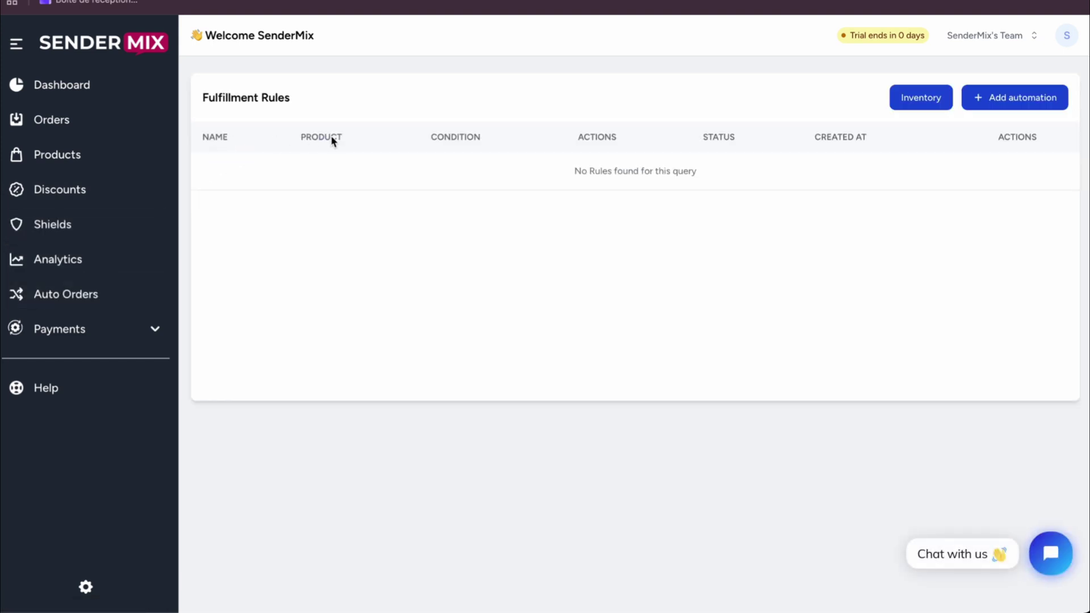
click(923, 97)
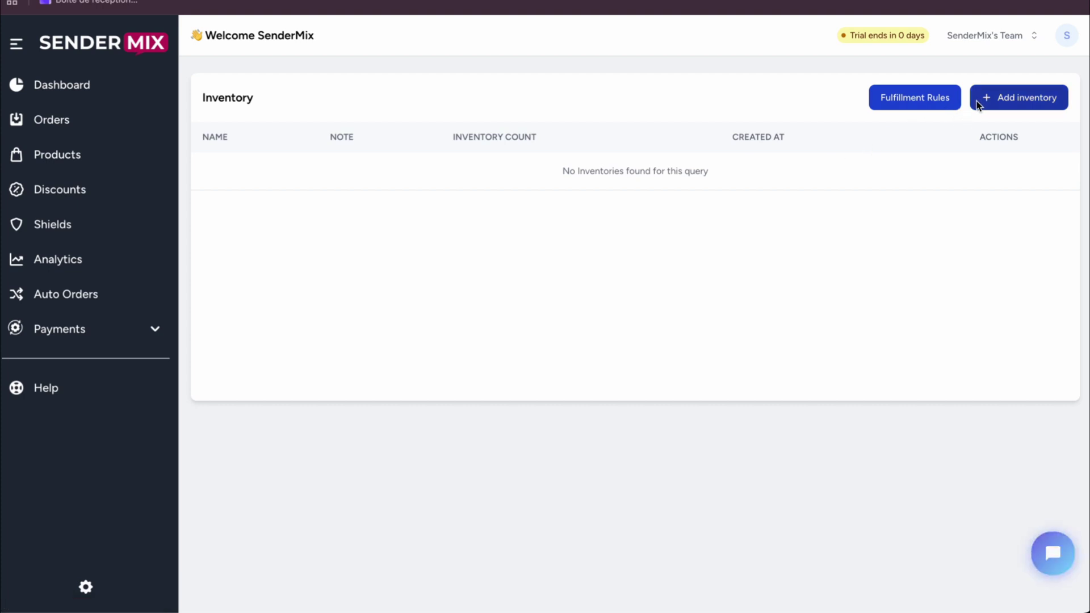
click(883, 104)
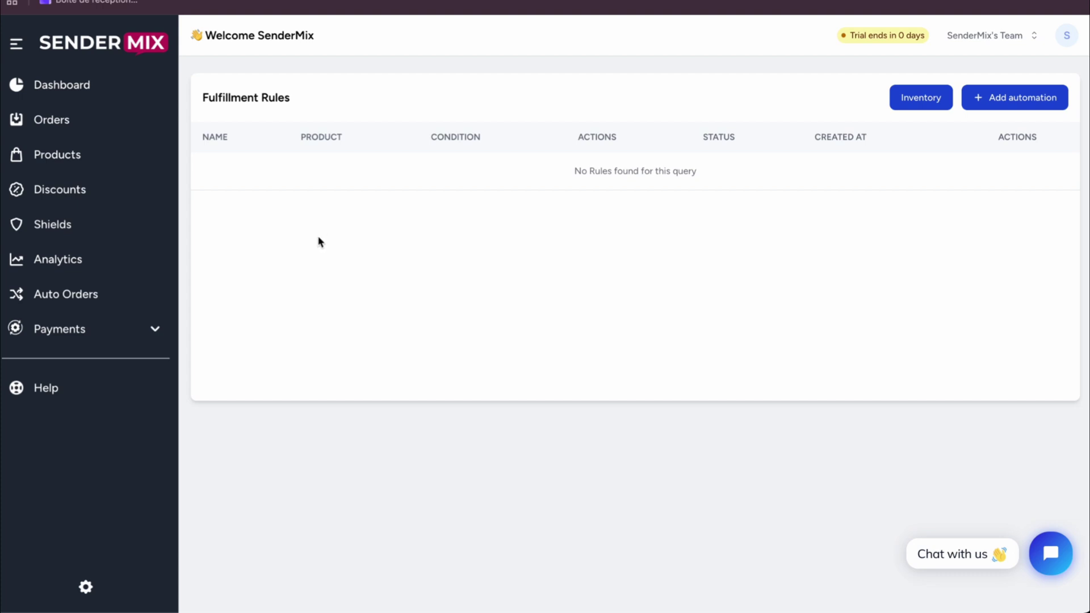
Step: Open Payments > Profiles, which shows no profiles, then expand Payments again
click(157, 331)
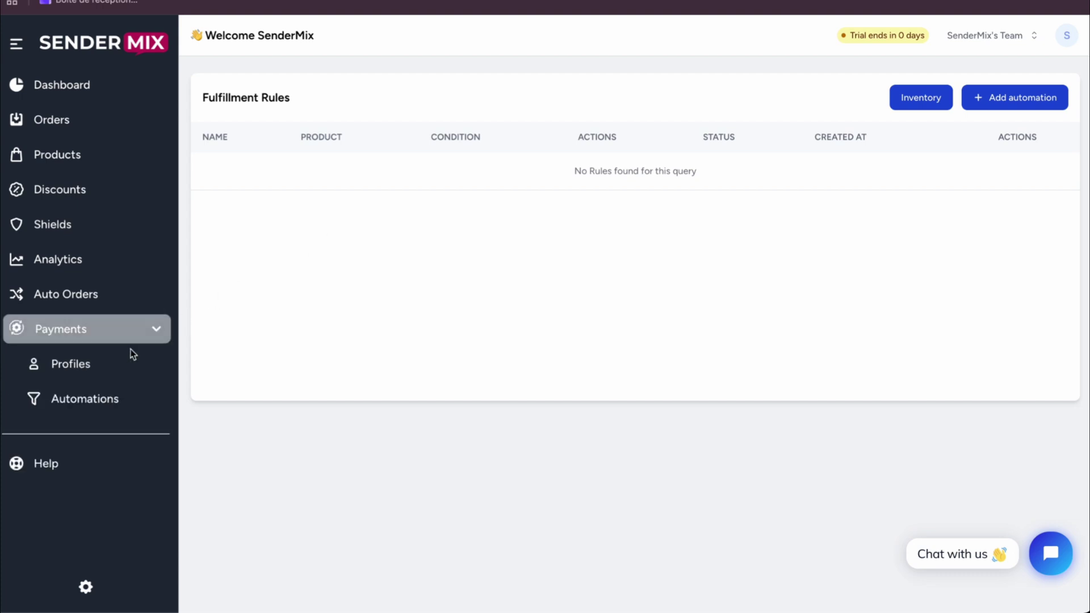
click(112, 366)
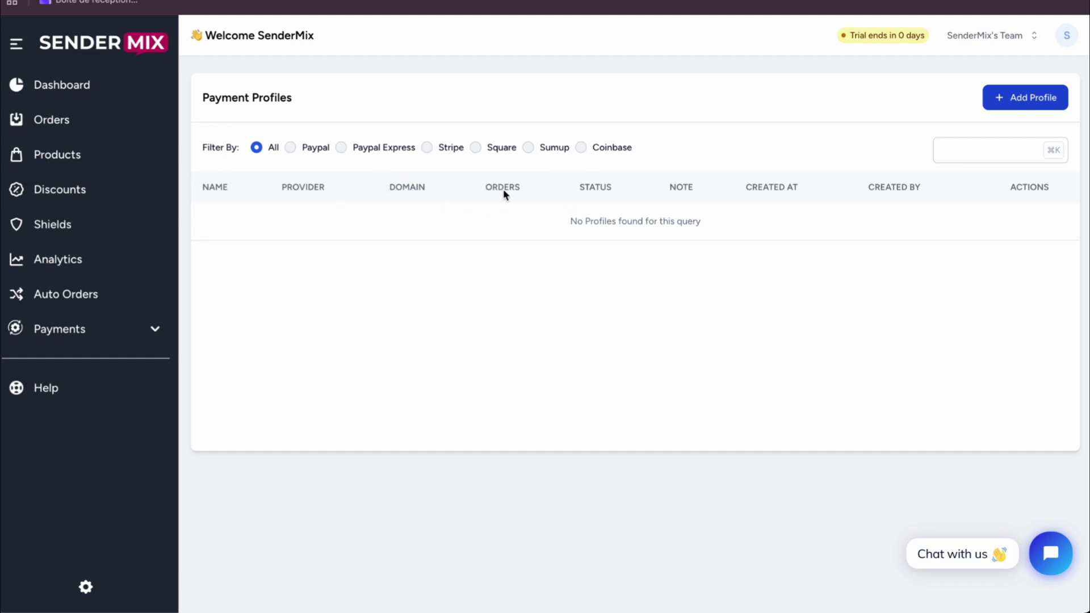
click(163, 333)
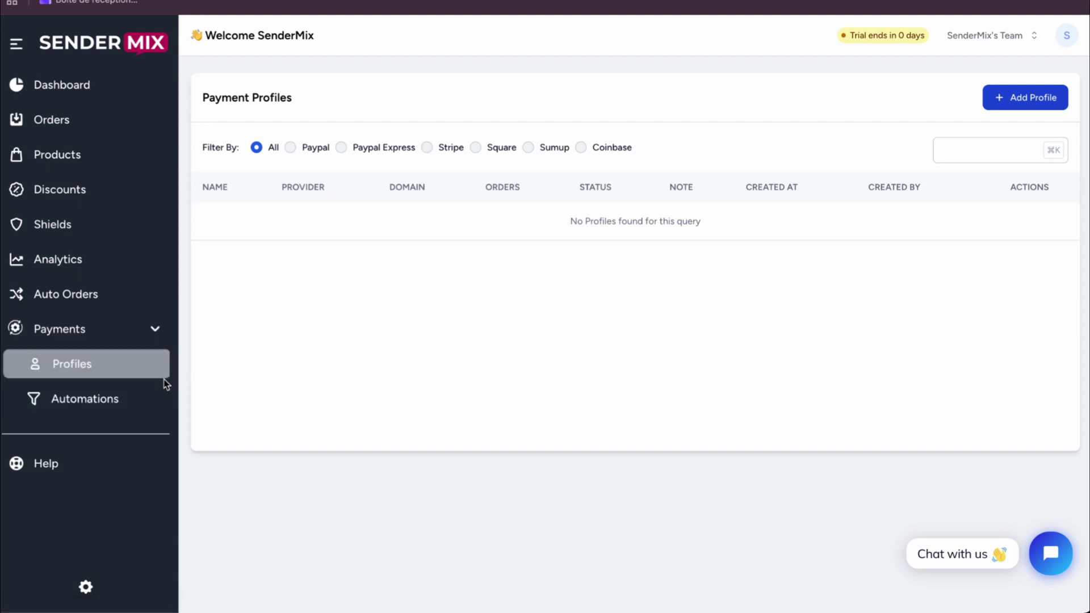
click(115, 407)
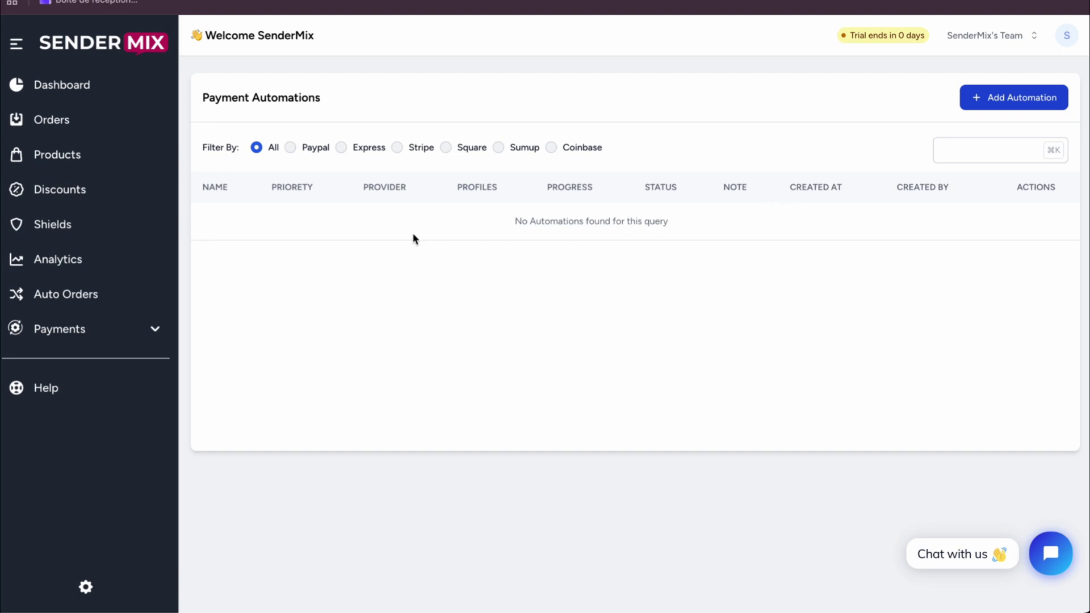
Step: Return to the Dashboard showing the $0.00 orders overview for the last 7 days
click(128, 90)
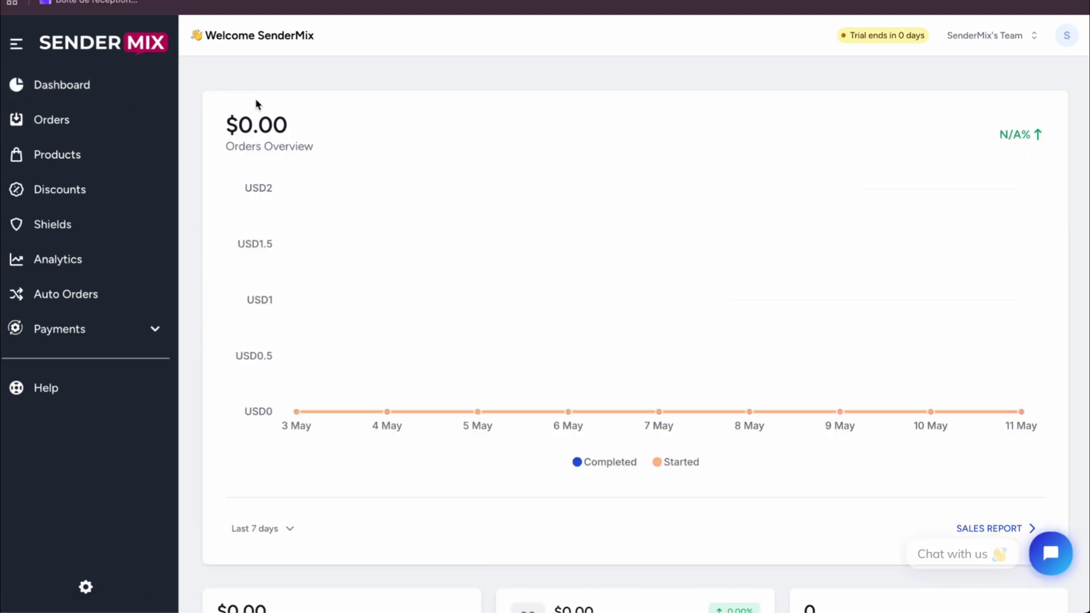